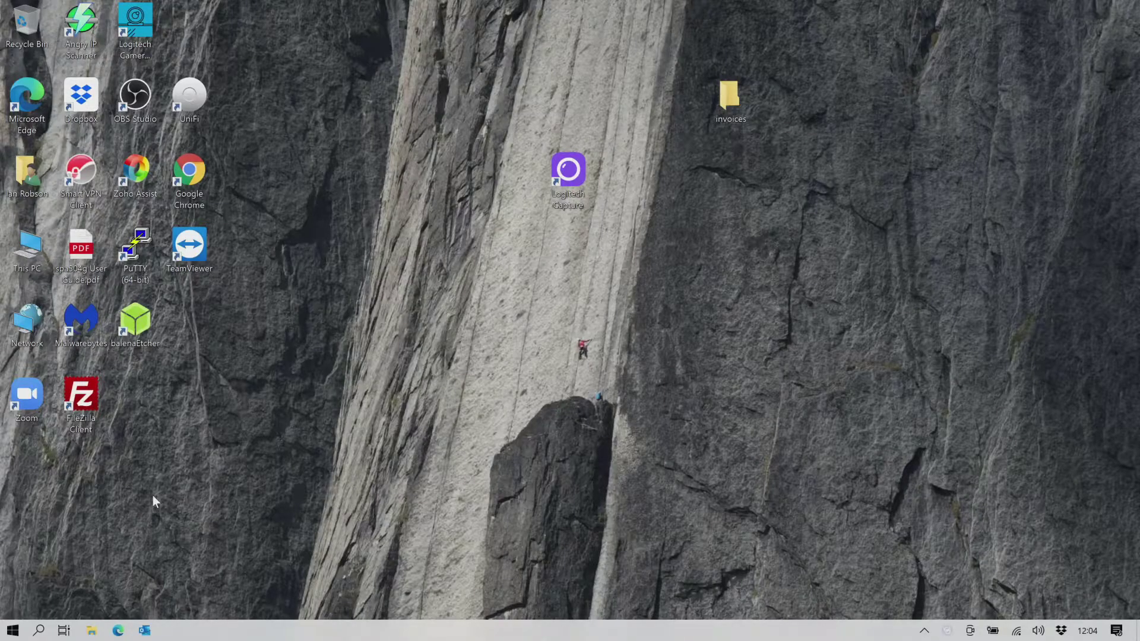
# Open File Explorer from the taskbar and show This PC with its drives
pyautogui.click(92, 630)
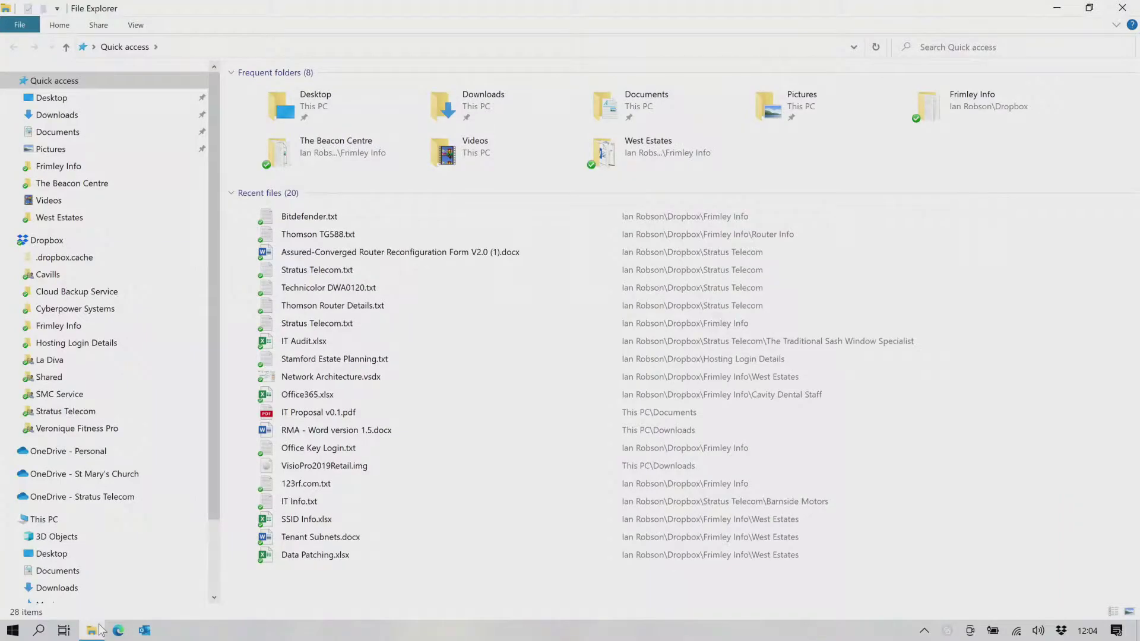
pyautogui.click(121, 525)
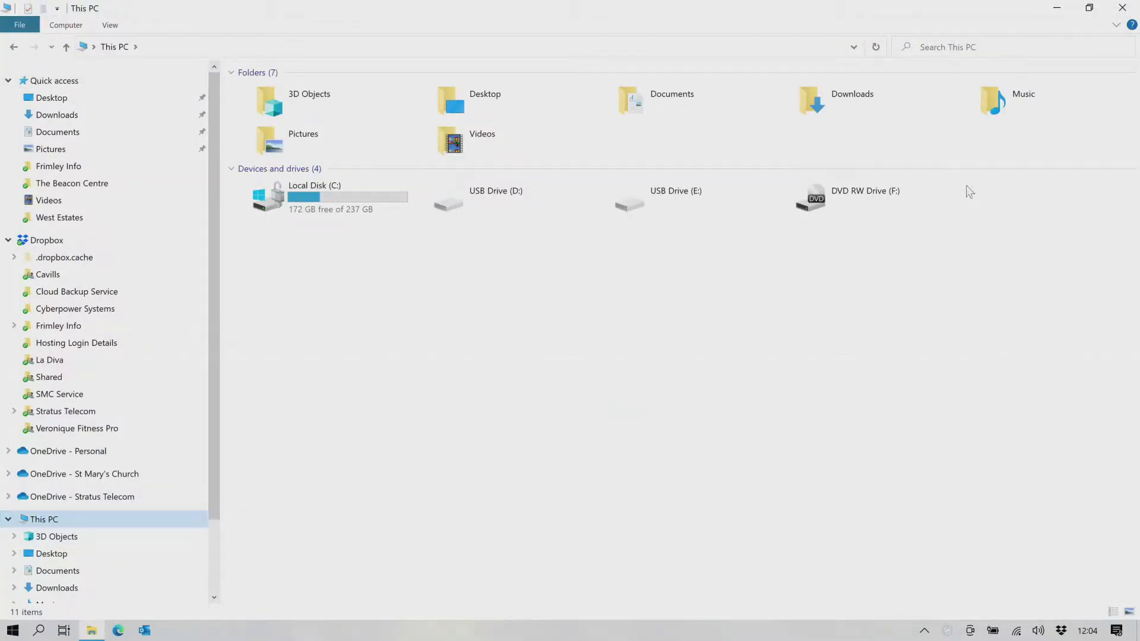
# Eject DVD RW Drive (F:) from its context menu to load the AltonTowers2008 CD
pyautogui.rightClick(862, 208)
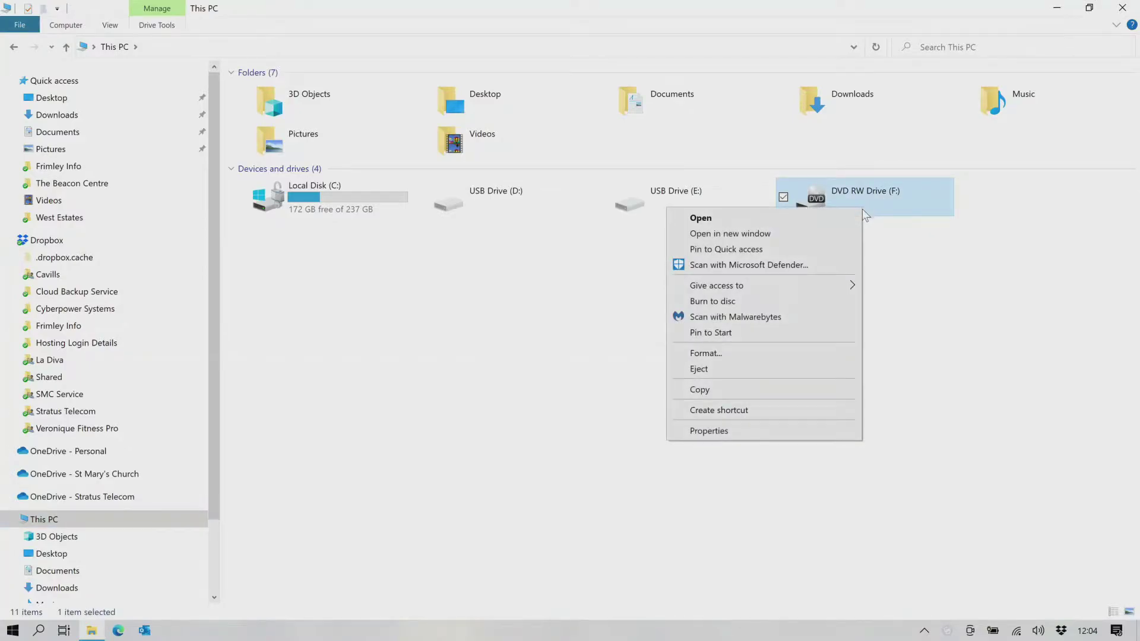
pyautogui.click(815, 369)
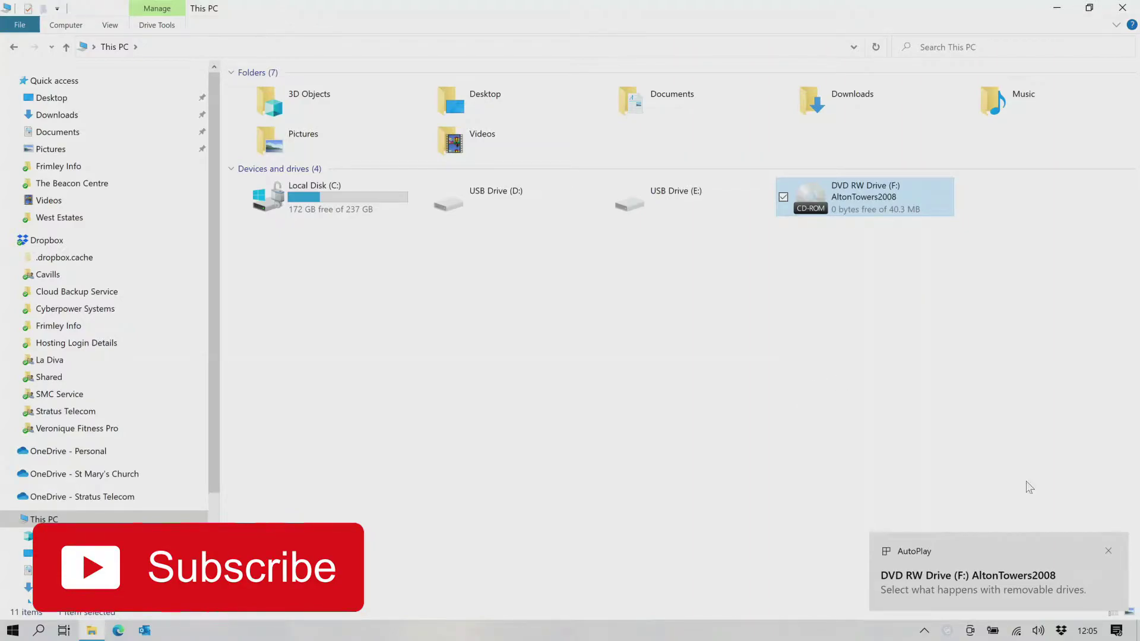
# From the disc's AutoPlay choices, open the folder to view the AltonTowers2008 JPG files
pyautogui.click(995, 553)
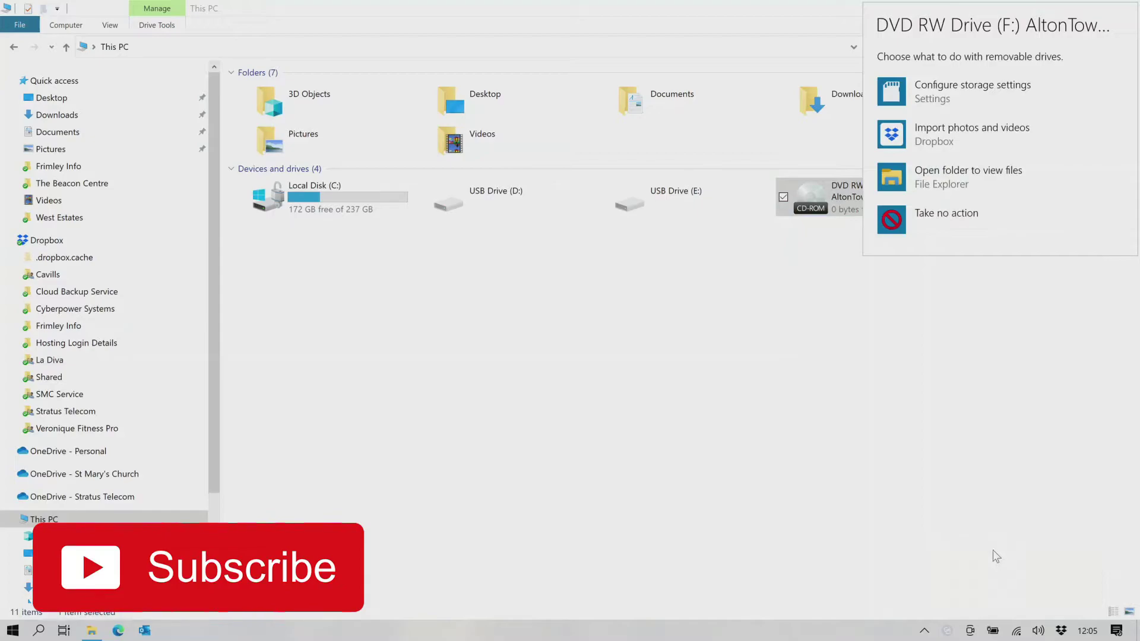
pyautogui.click(1006, 188)
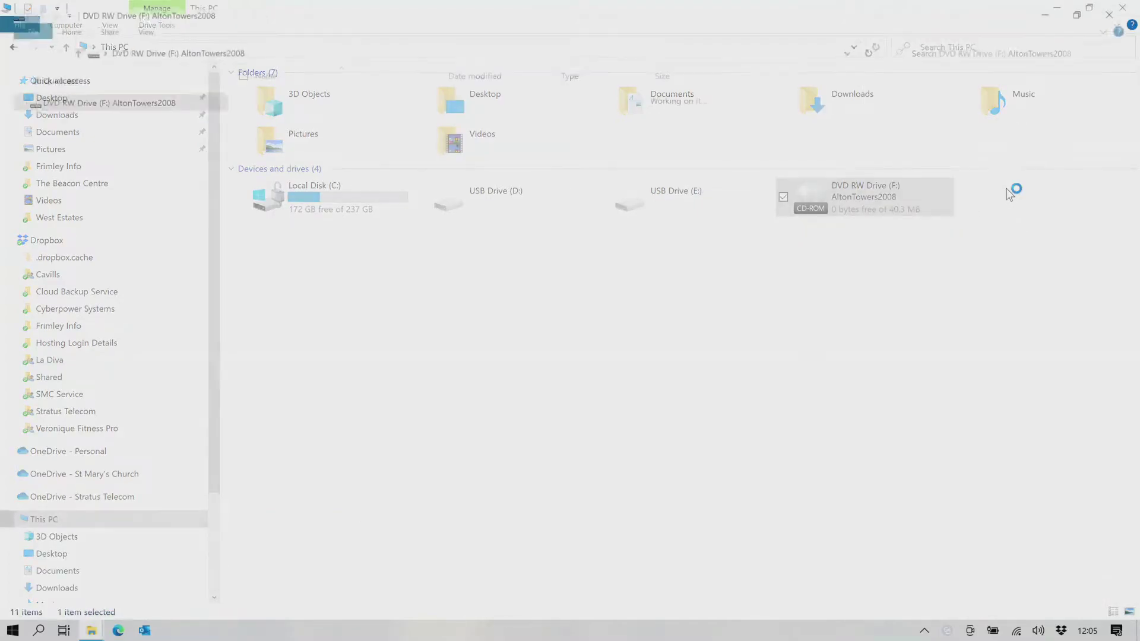
pyautogui.scroll(-6, 683, 455)
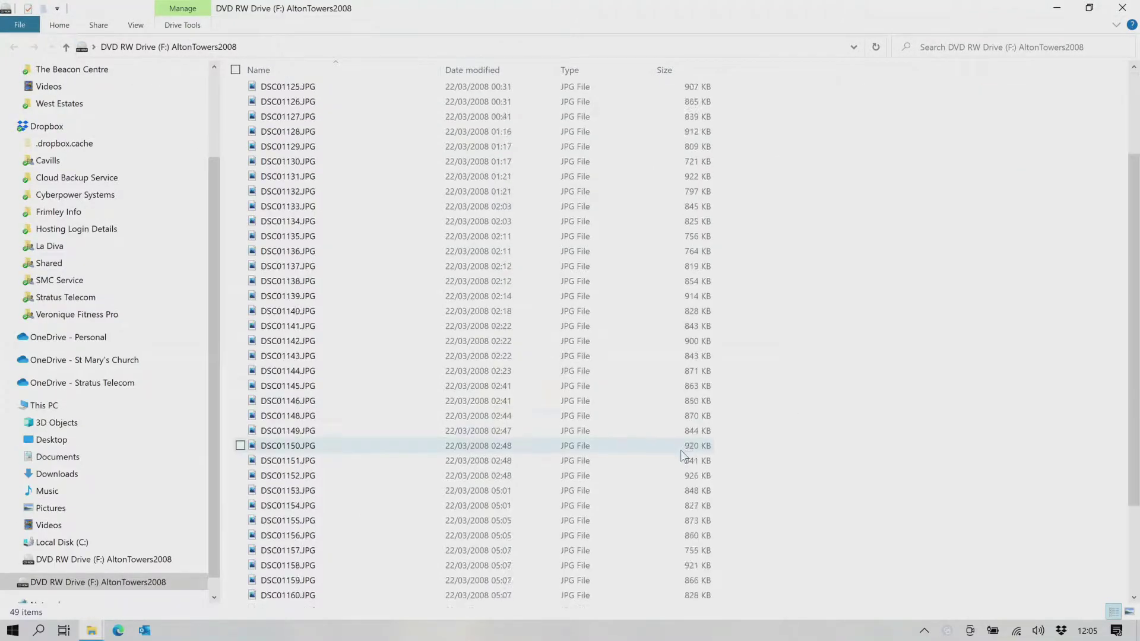
pyautogui.scroll(6, 682, 455)
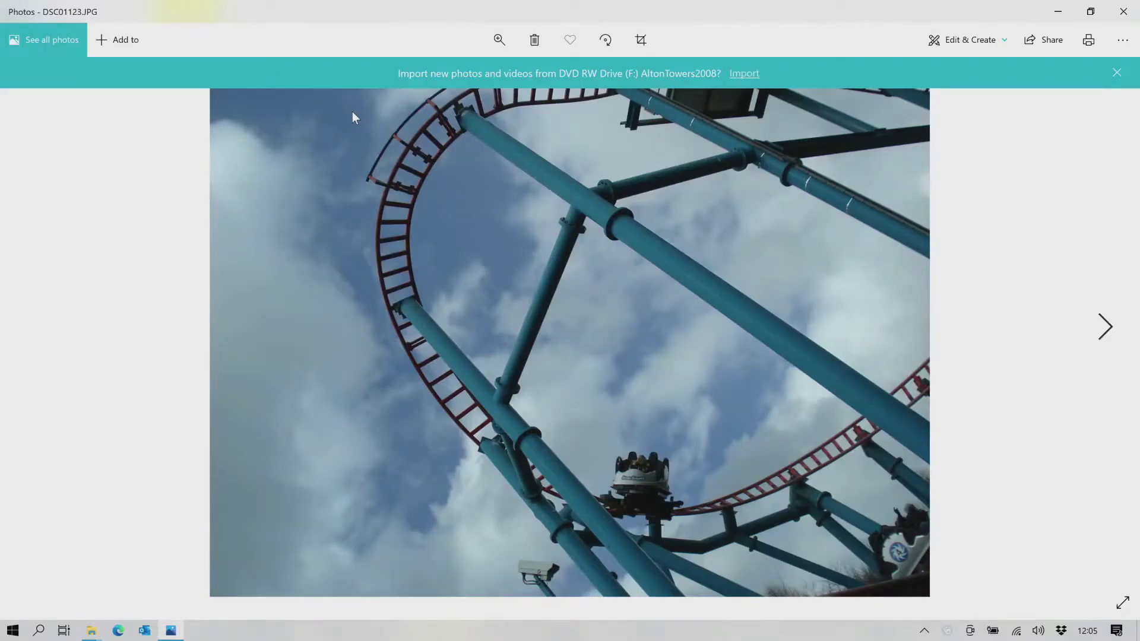
# Advance through the next disc photos in Photos, then close the viewer
pyautogui.click(1106, 346)
pyautogui.click(1103, 341)
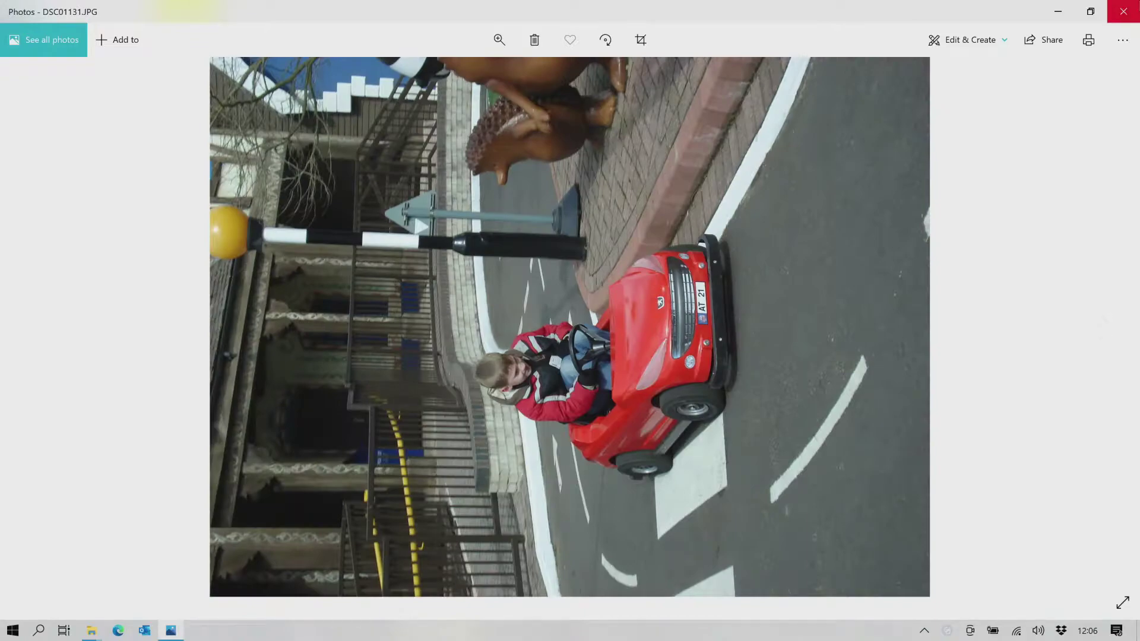
pyautogui.click(1128, 7)
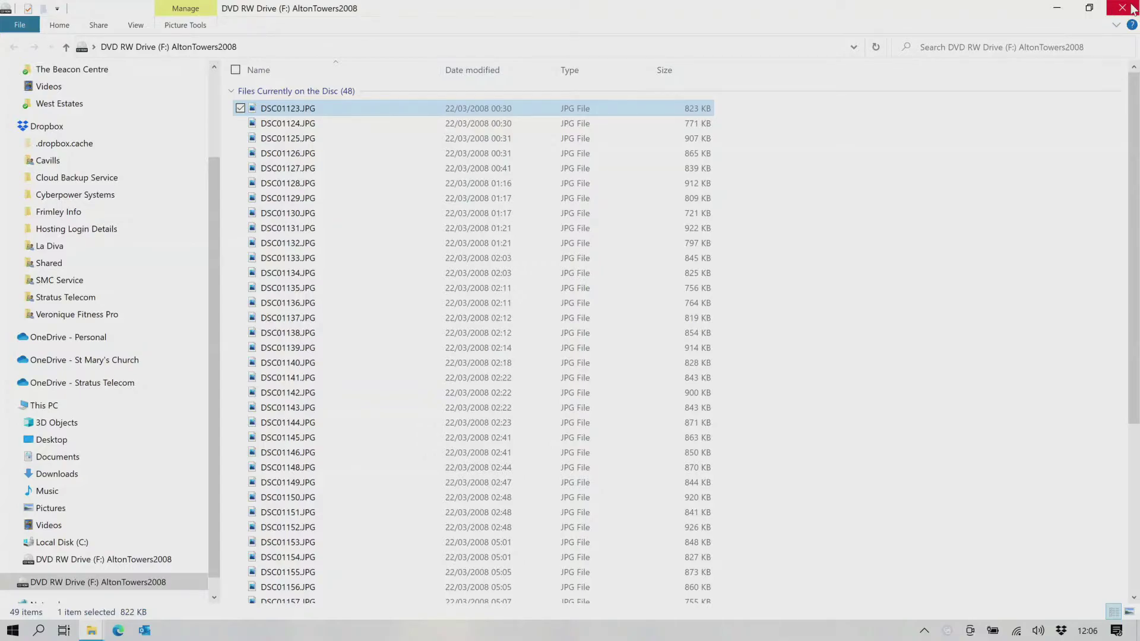
# Go up from the AltonTowers2008 disc back to This PC with Alt+Up
pyautogui.hotkey('alt', 'Up')
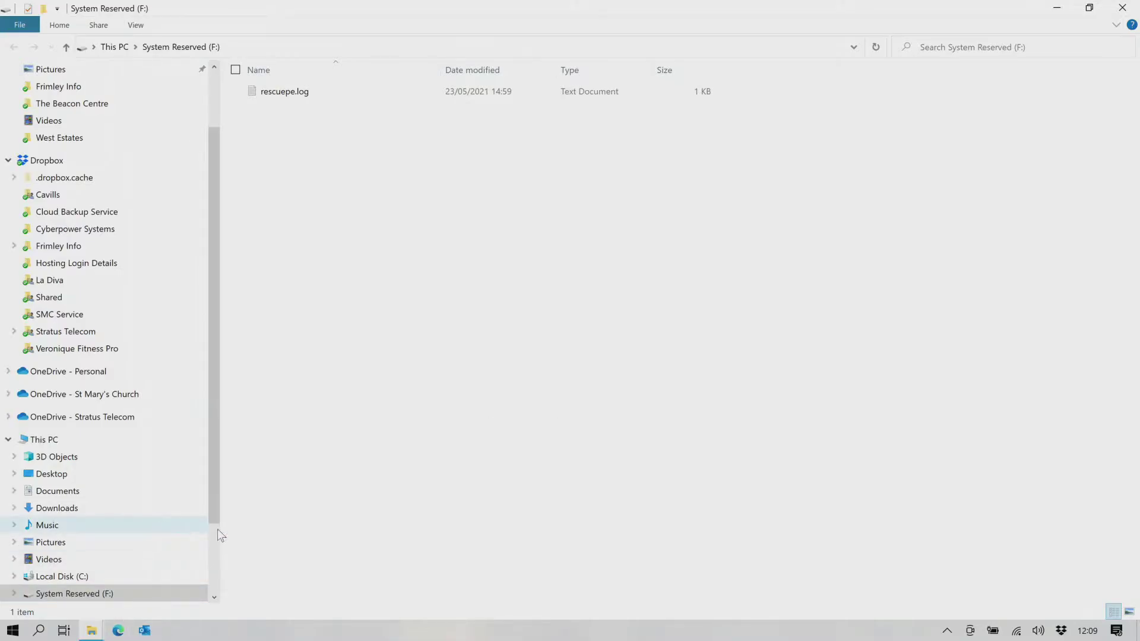
# Open Local Disk (G:), then its Users folder, then the user profile folder
pyautogui.scroll(-2, 215, 539)
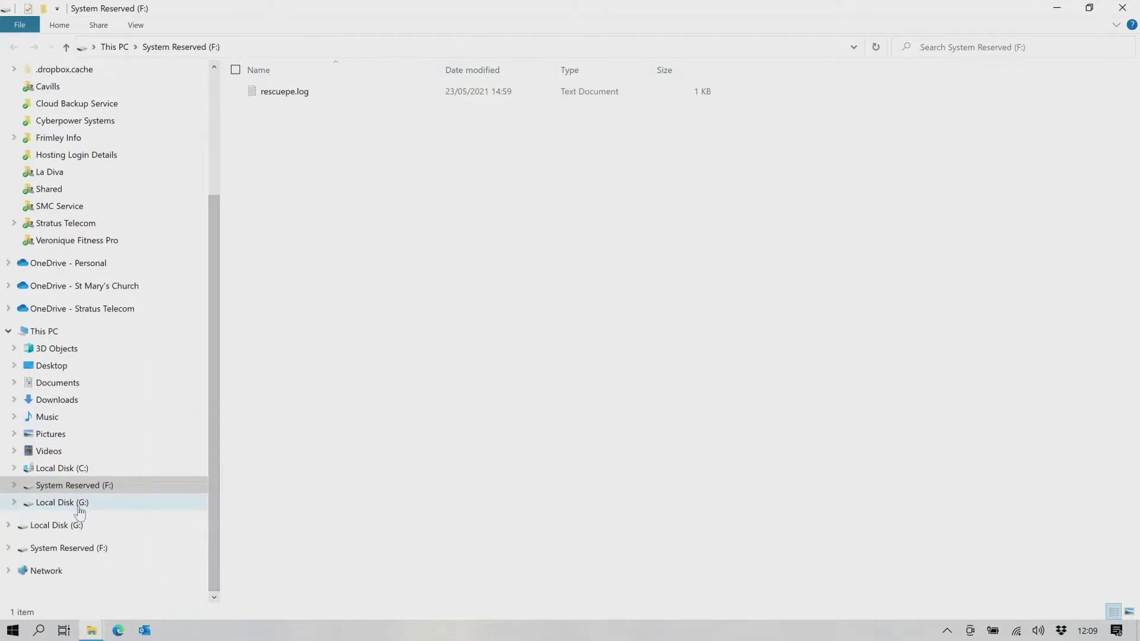
pyautogui.click(80, 511)
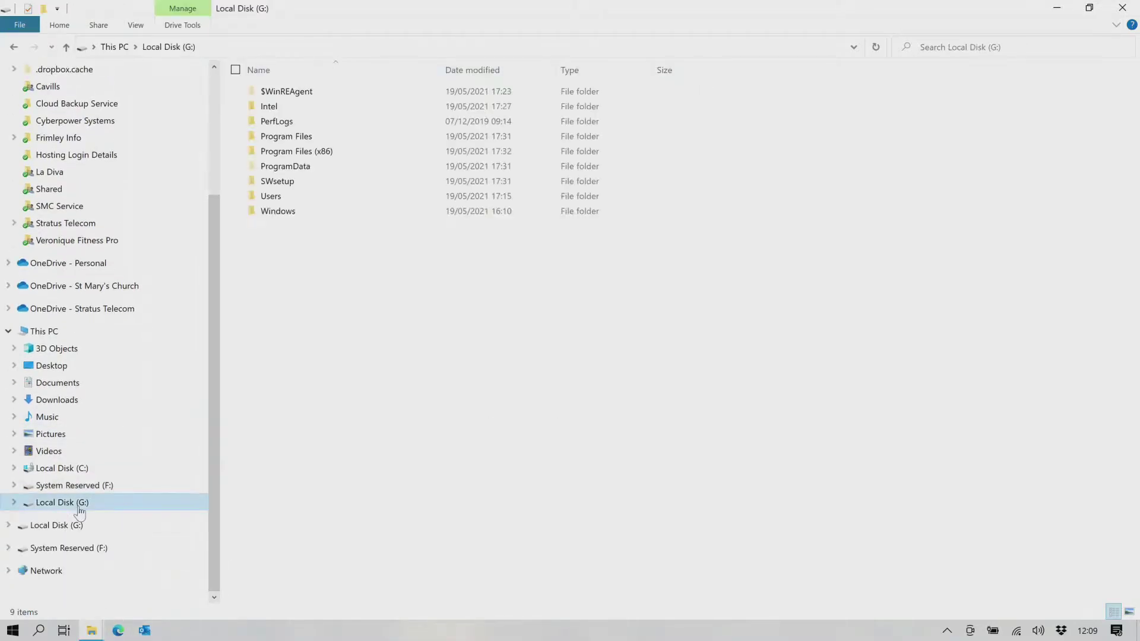
pyautogui.doubleClick(304, 194)
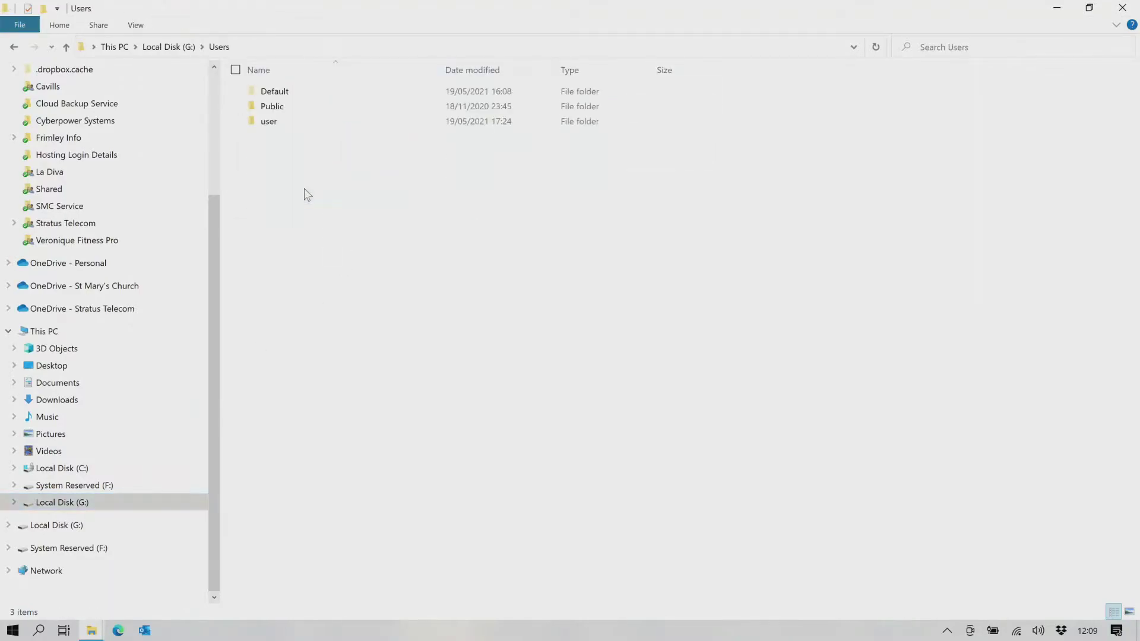
pyautogui.doubleClick(287, 119)
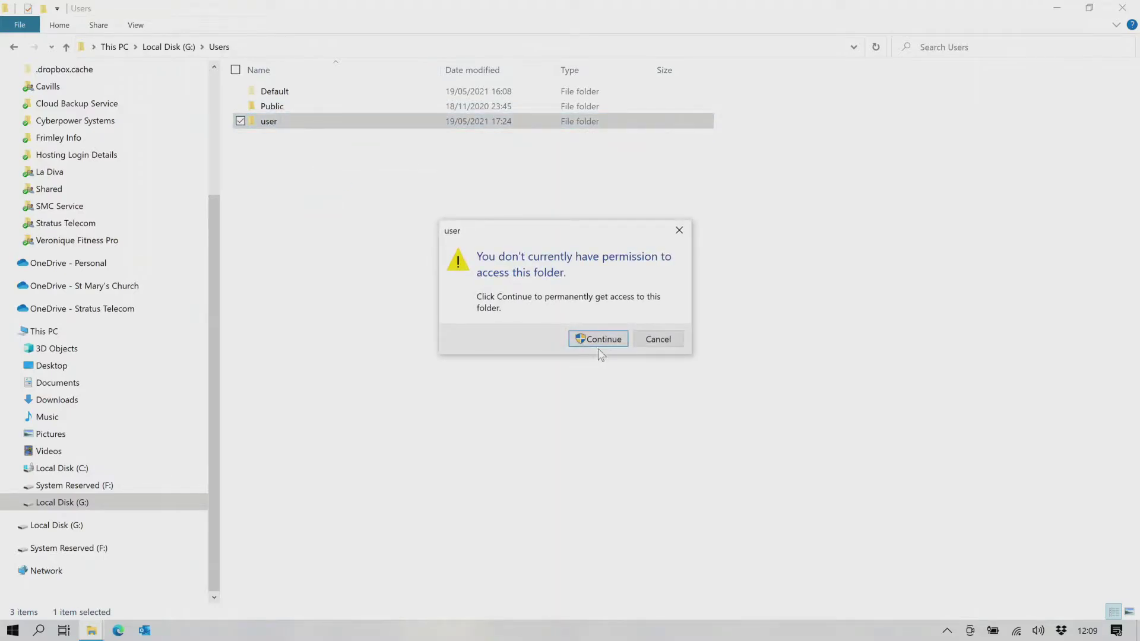
# Continue past the permission warning to permanently access the user folder on G:
pyautogui.click(618, 338)
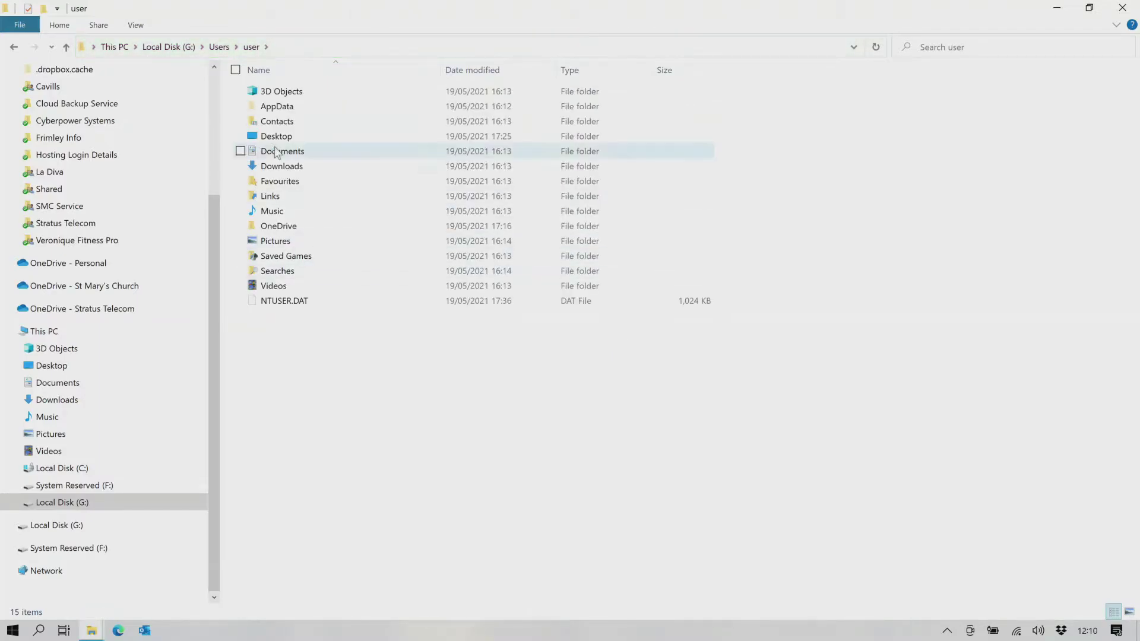
# Check the empty Desktop and Documents folders, returning each time, then open Pictures
pyautogui.click(294, 143)
pyautogui.doubleClick(293, 145)
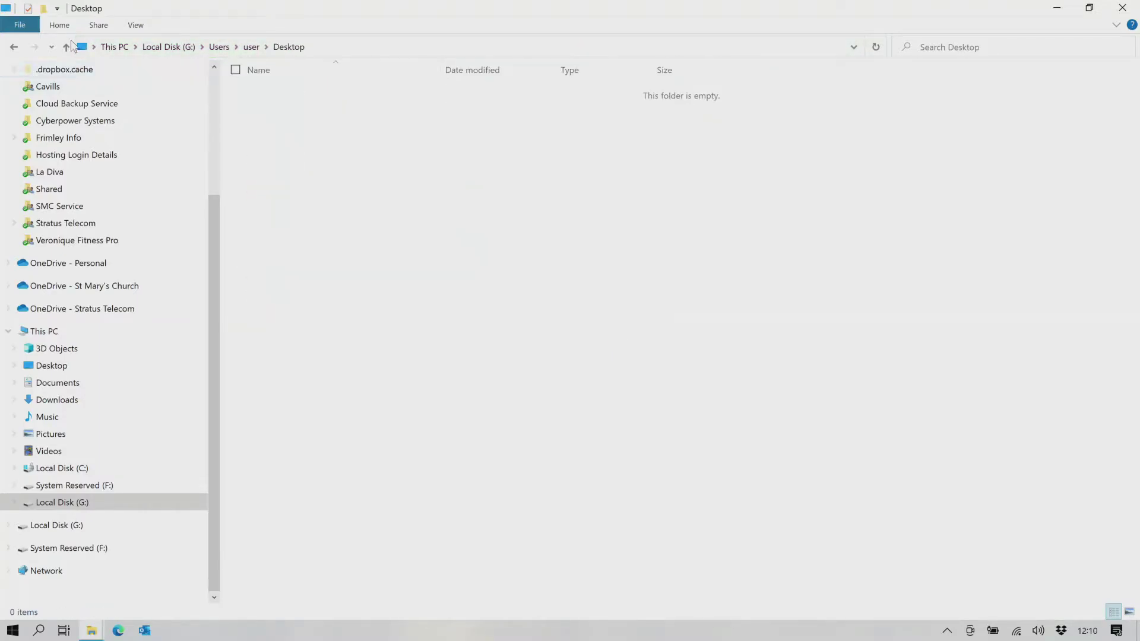
pyautogui.click(14, 47)
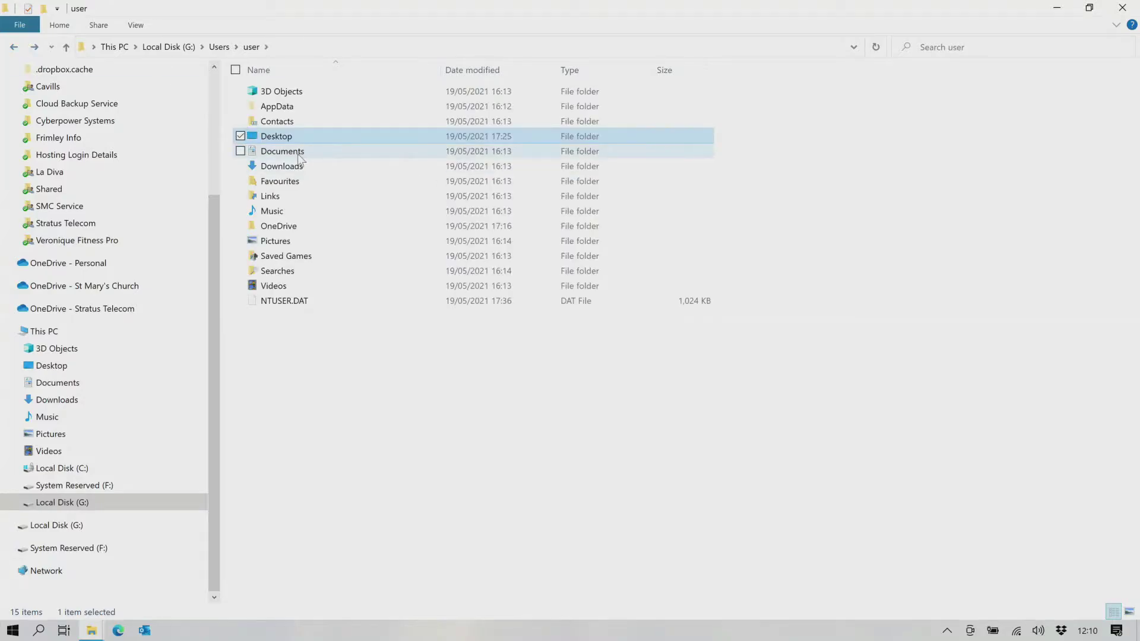
pyautogui.doubleClick(298, 154)
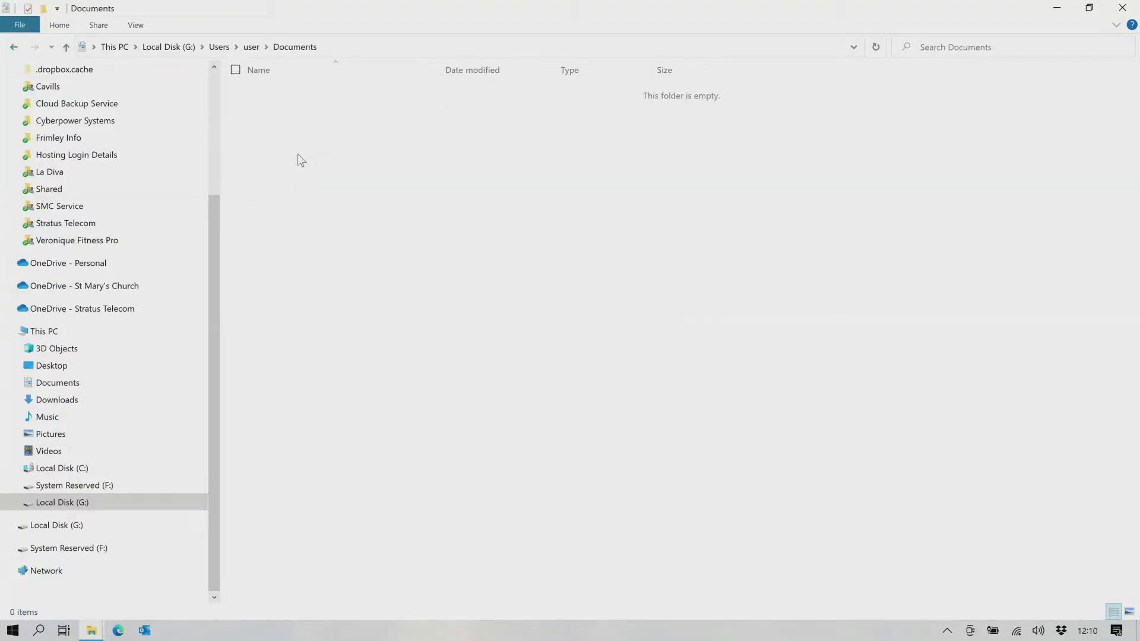
pyautogui.click(14, 48)
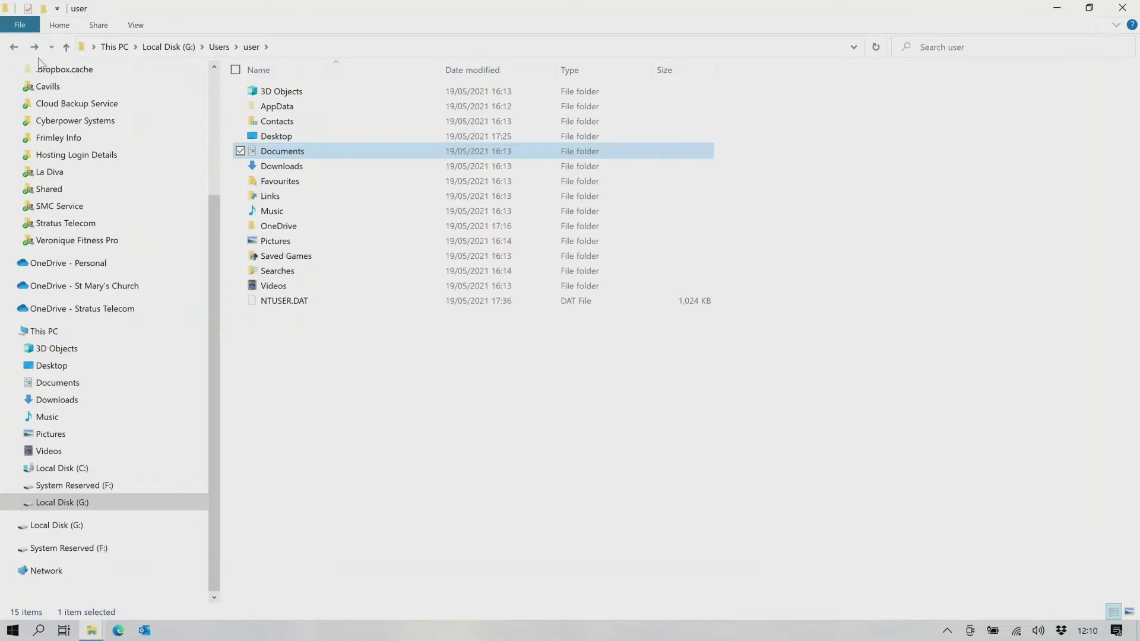
pyautogui.click(292, 244)
pyautogui.doubleClick(293, 244)
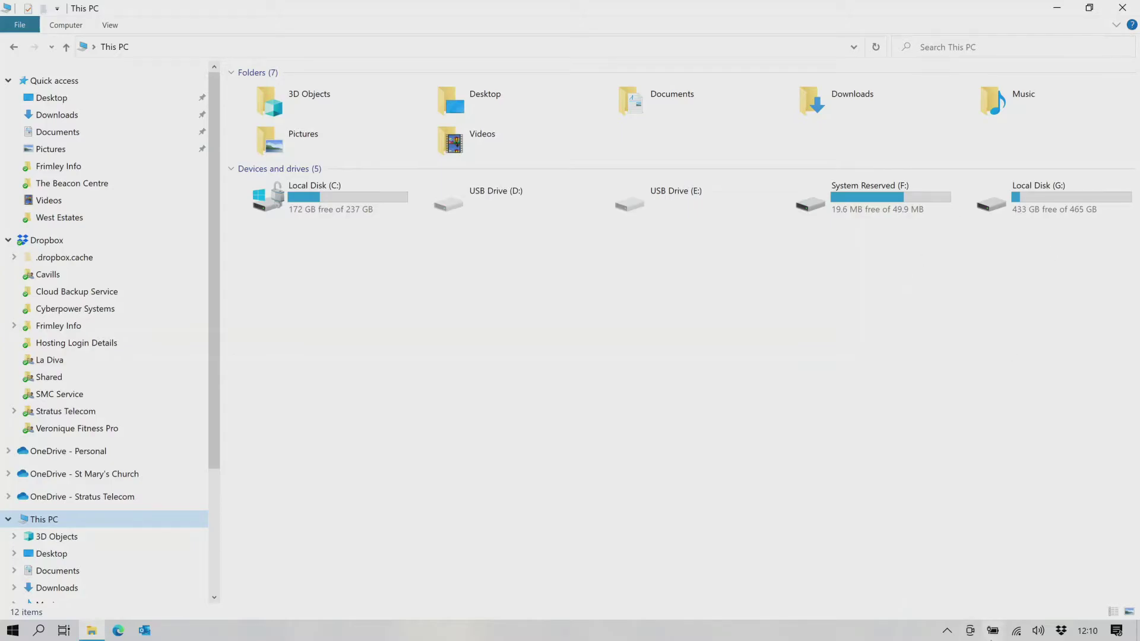
# Eject the Unknown USB Device via Safely Remove Hardware in the tray overflow
pyautogui.click(947, 632)
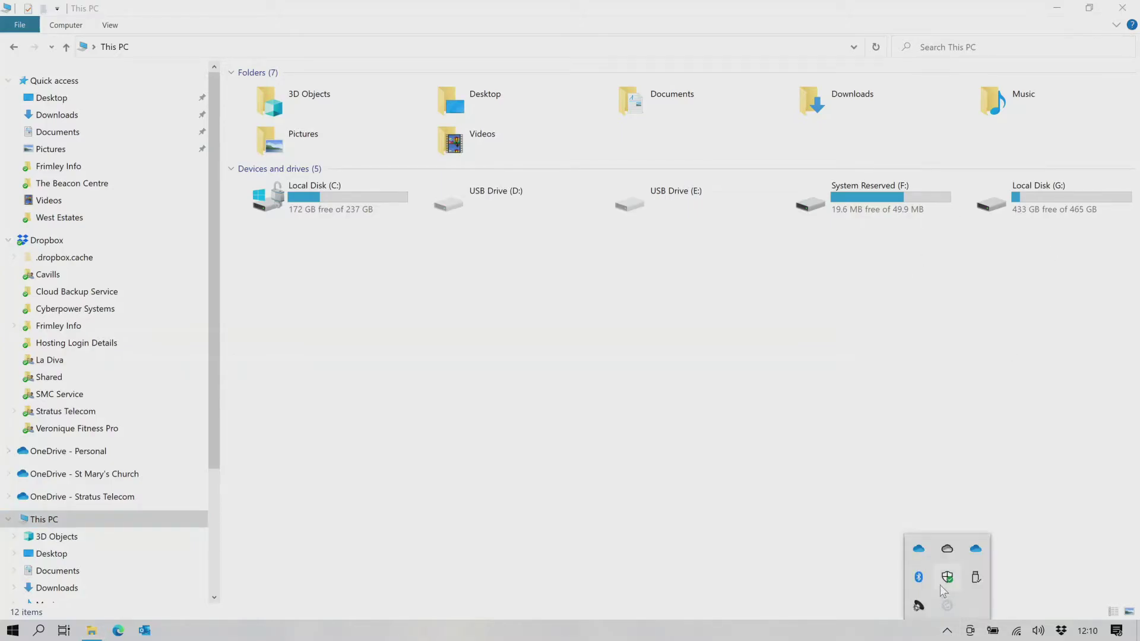
pyautogui.click(976, 579)
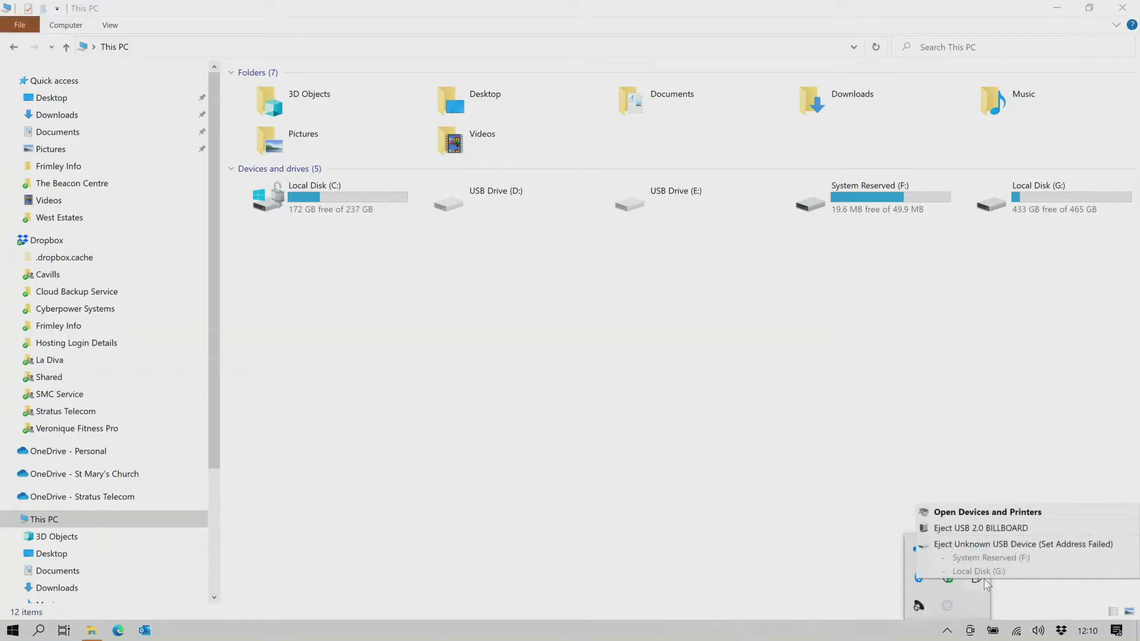
pyautogui.click(977, 545)
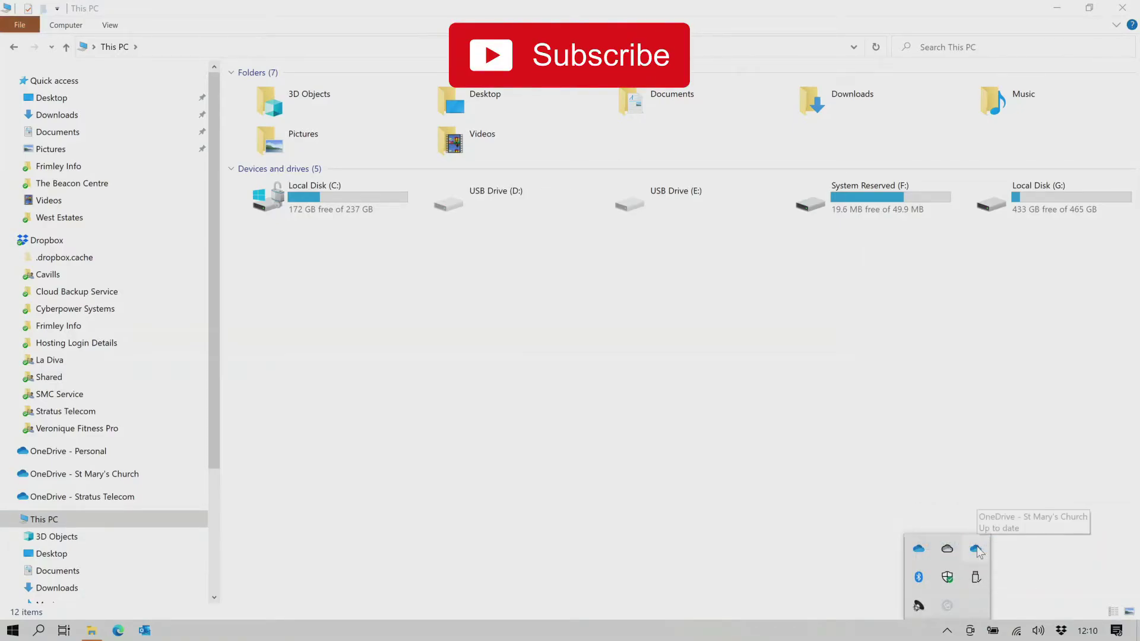